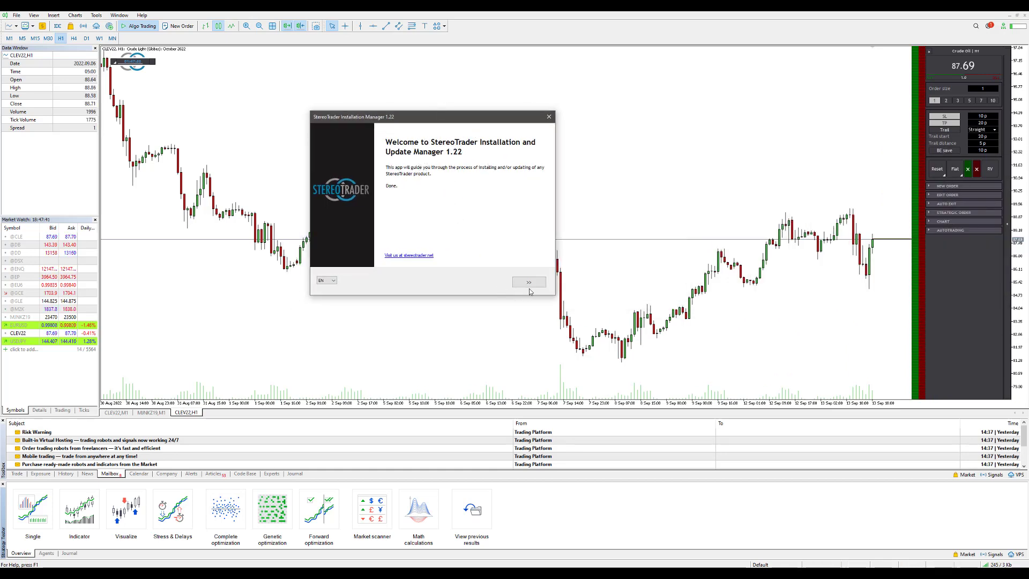
Accept the StereoTrader end-user license agreement, keeping English as the installer language, and continue.
left_click(532, 286)
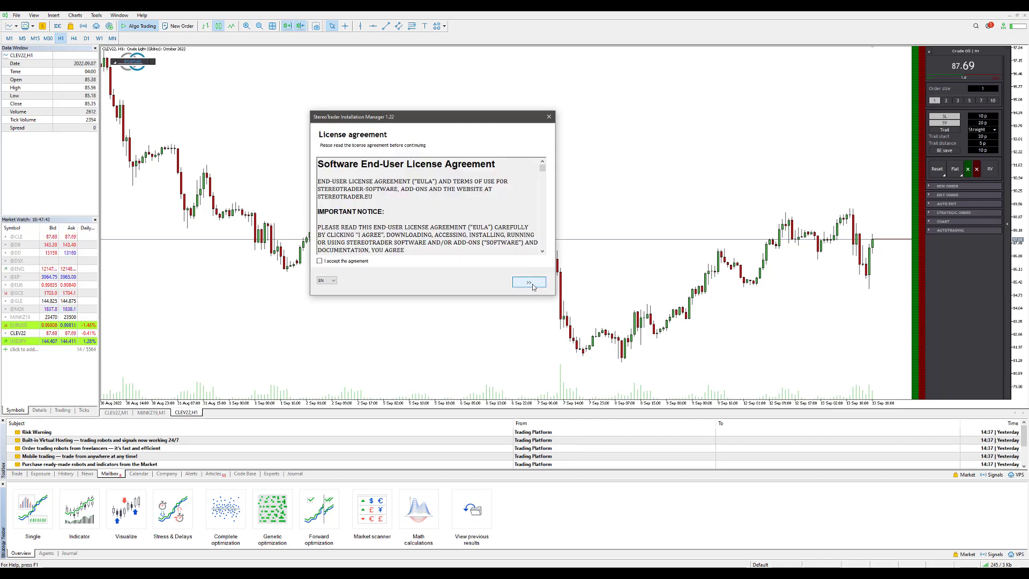
left_click_drag(542, 169, 538, 255)
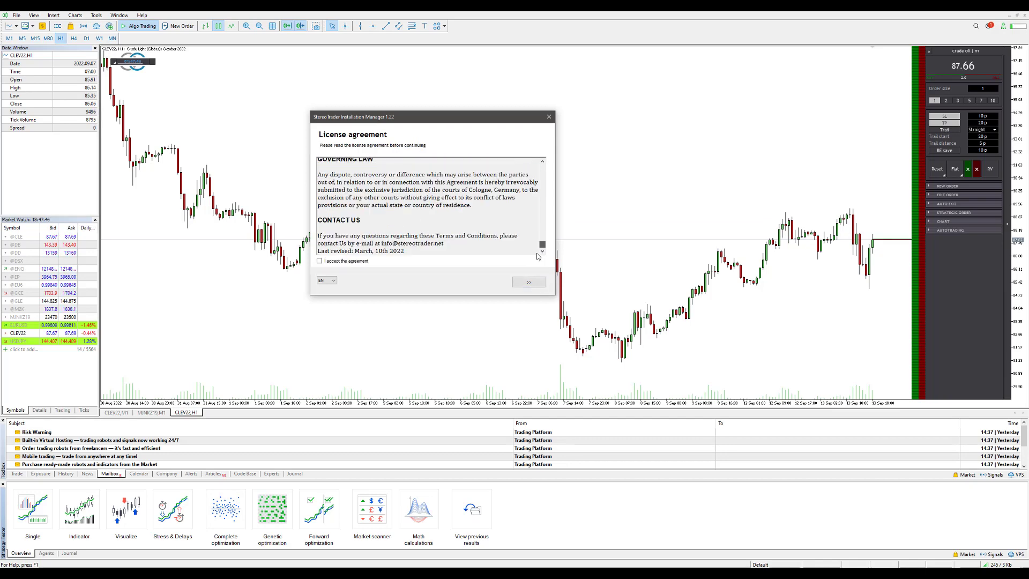
left_click(333, 281)
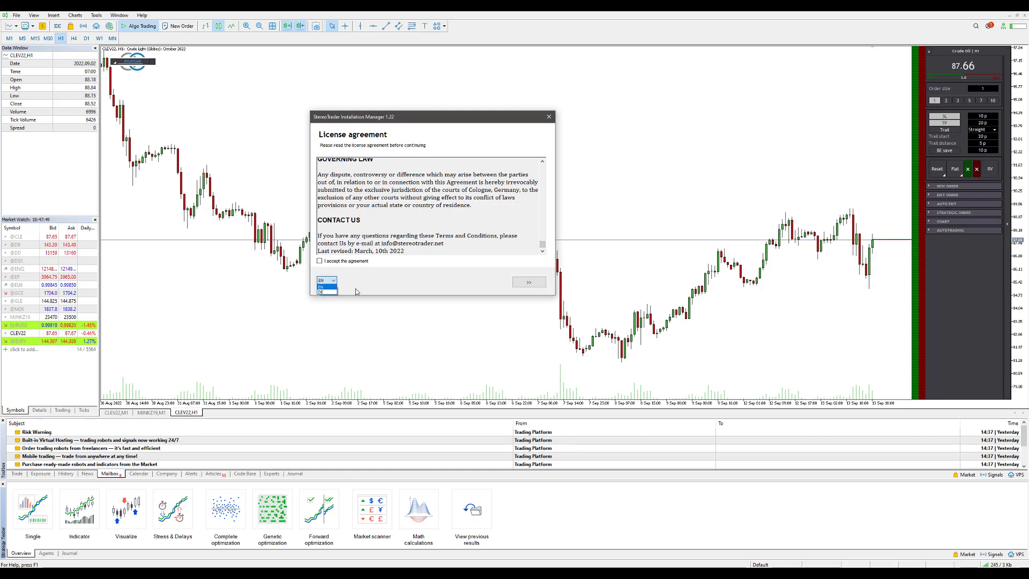
left_click(375, 277)
left_click(320, 261)
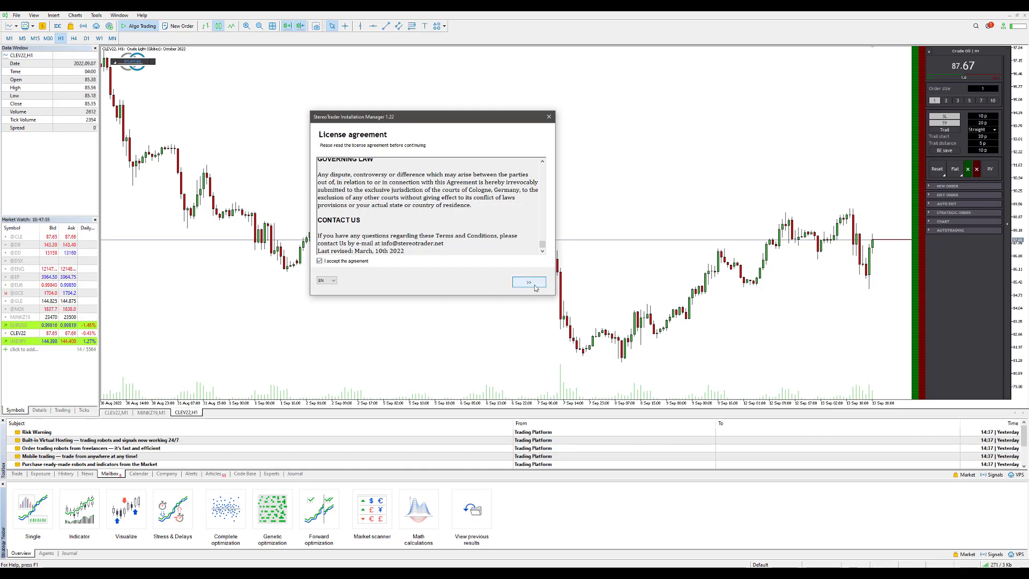
left_click(528, 282)
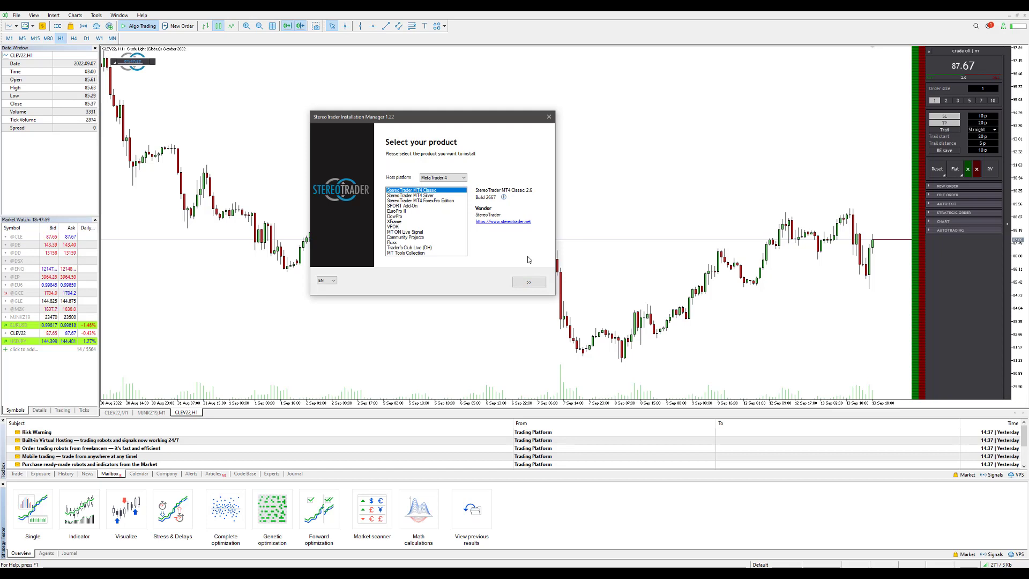
Switch the host platform to MetaTrader 5 and proceed with StereoTrader MT5 Classic.
left_click(445, 177)
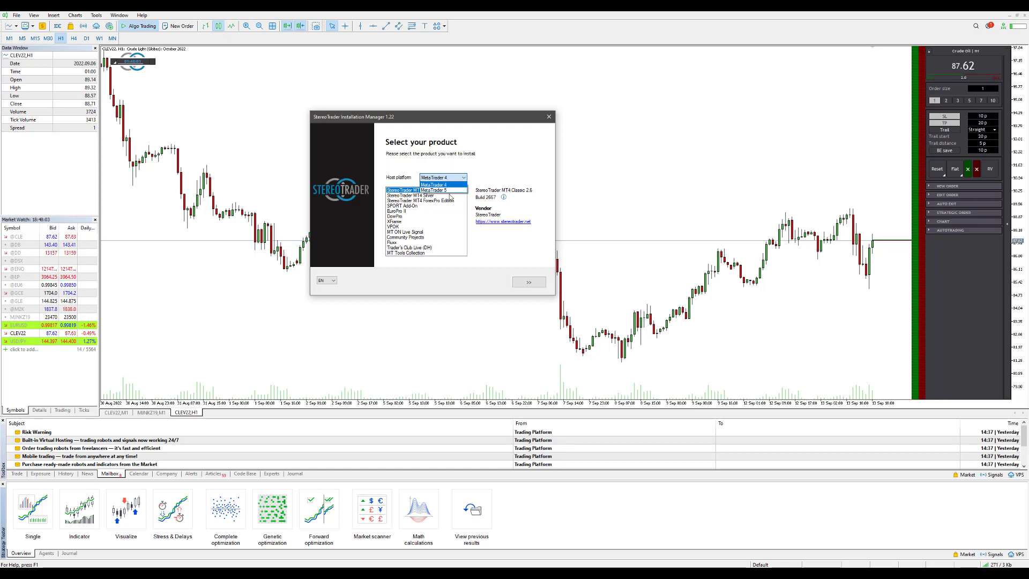
left_click(460, 185)
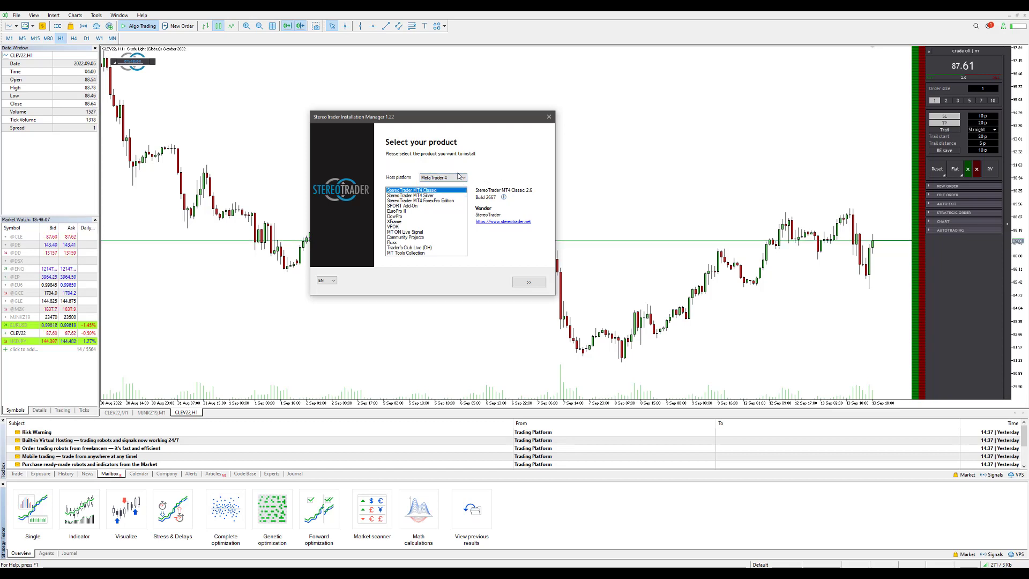
left_click(439, 178)
left_click(427, 184)
left_click(439, 178)
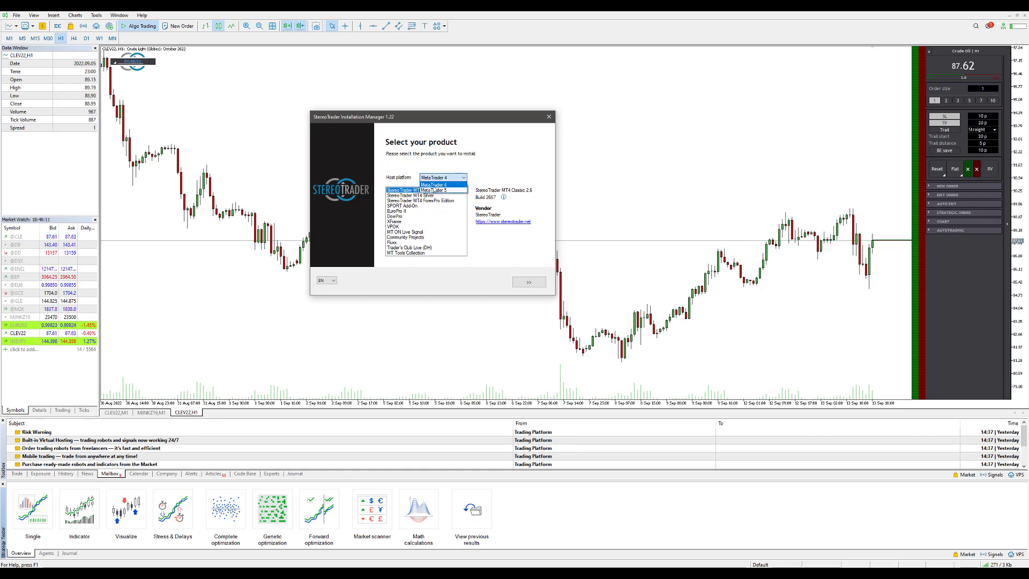
left_click(432, 187)
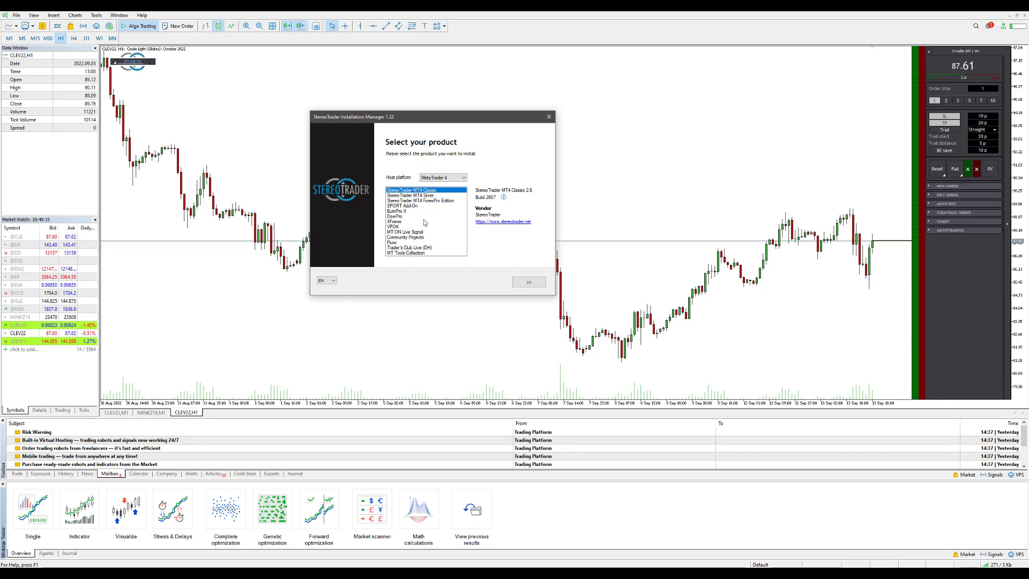
left_click(445, 177)
left_click(448, 193)
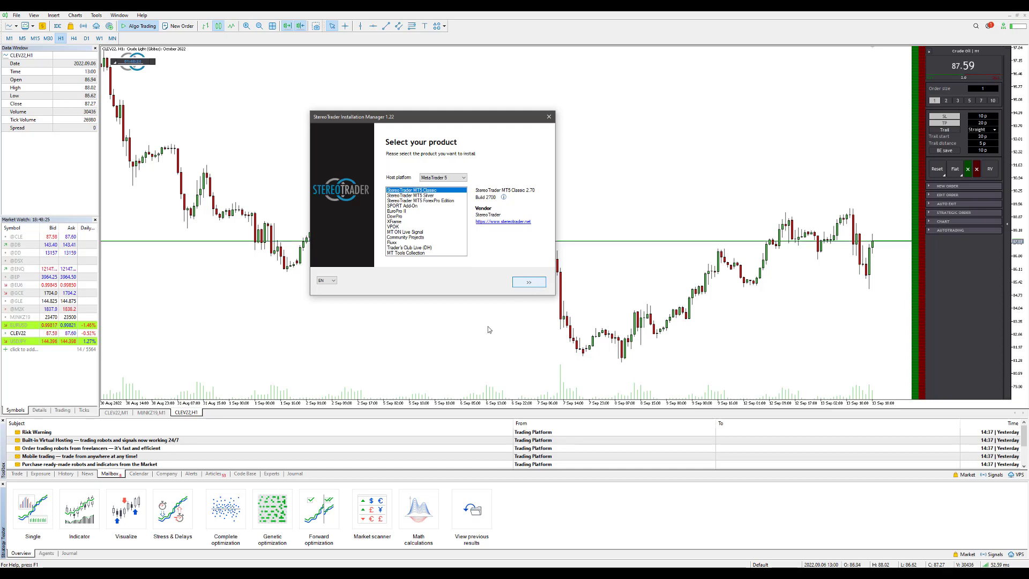
left_click(535, 284)
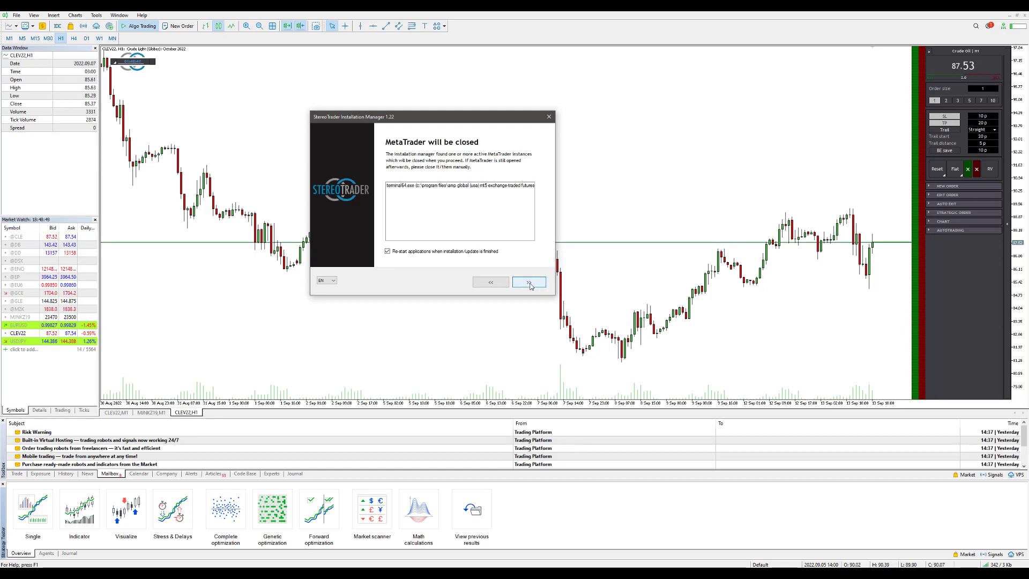
Let the installer close the running terminal64.exe and restart it after the update.
left_click(530, 283)
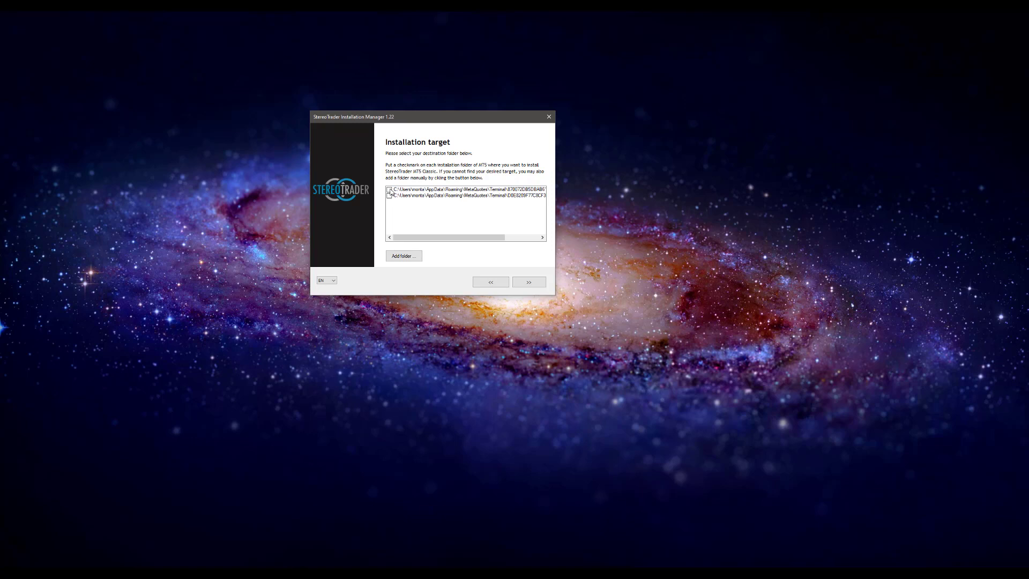
Tick both MetaQuotes terminal folders and run the StereoTrader MT5 Classic installation.
left_click(389, 190)
left_click(390, 196)
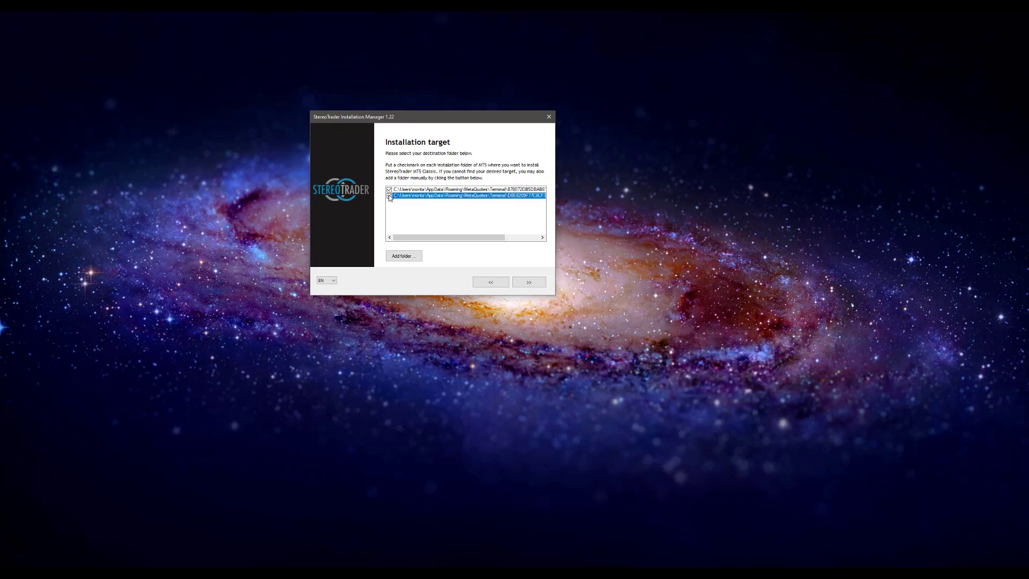
left_click(389, 196)
left_click(527, 285)
left_click(529, 287)
left_click(533, 284)
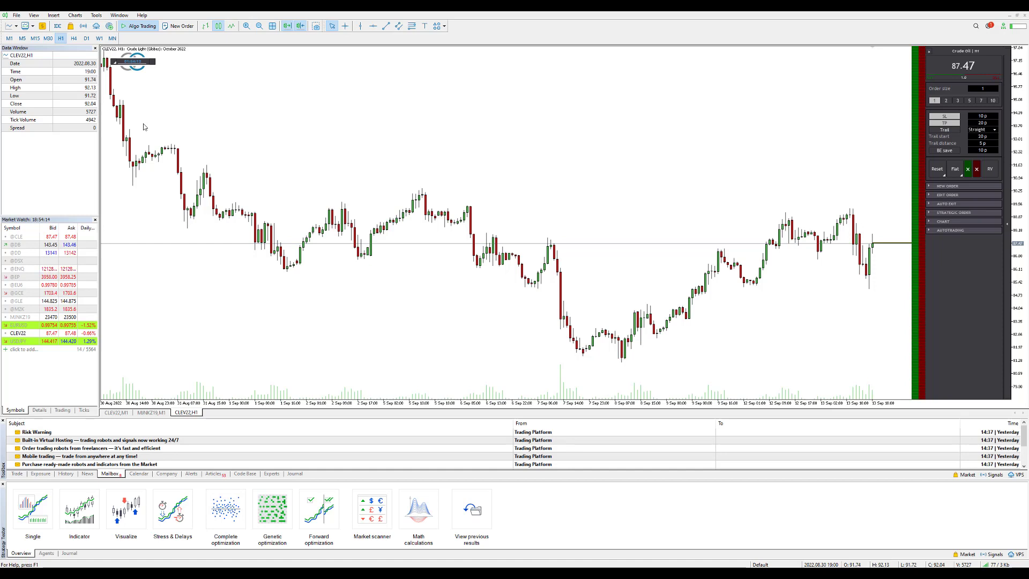
Confirm Allow algorithmic trading and Allow DLL imports are ticked in Expert Advisors options, then save.
left_click(100, 16)
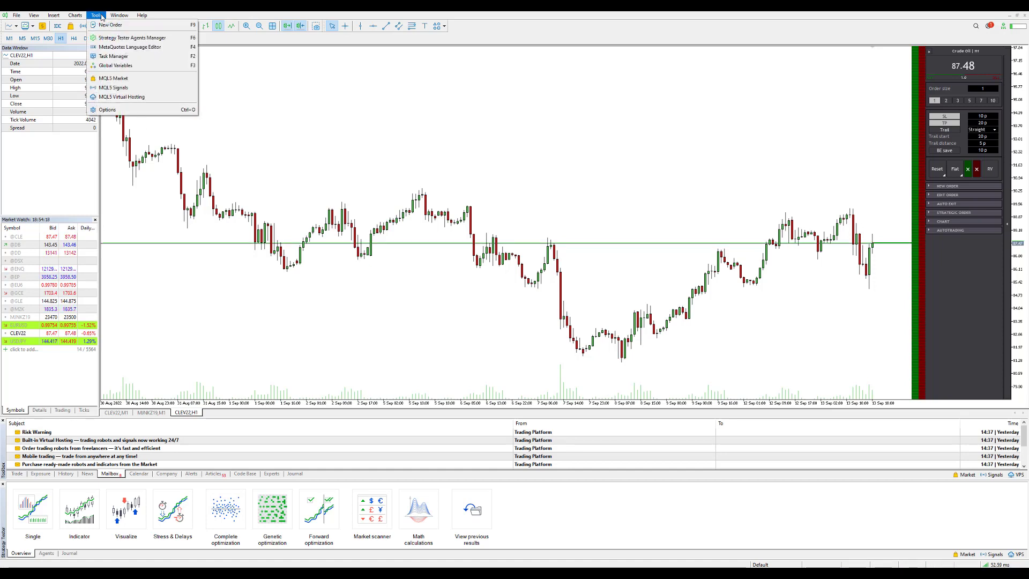
left_click(123, 111)
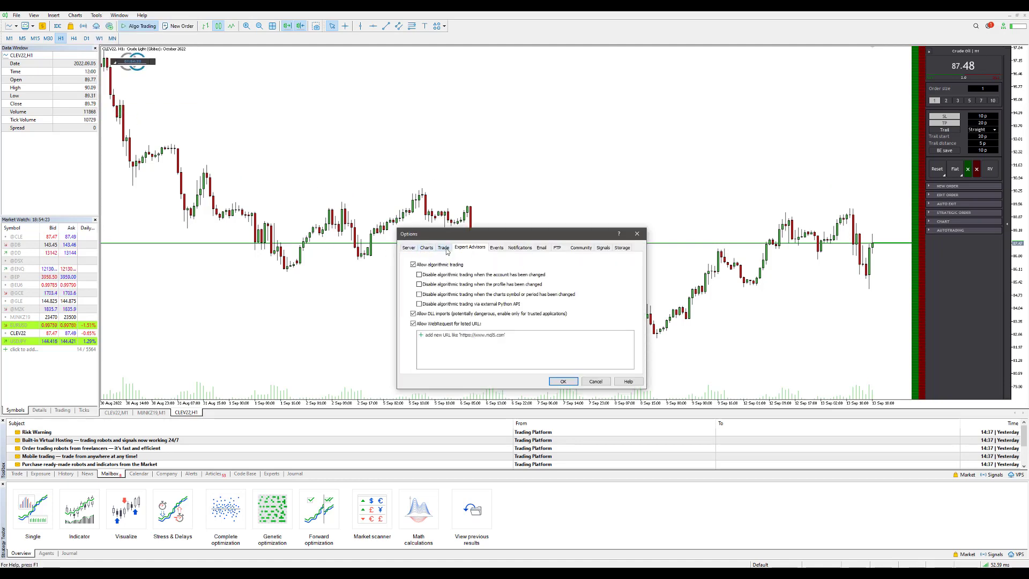
left_click(408, 249)
left_click(463, 249)
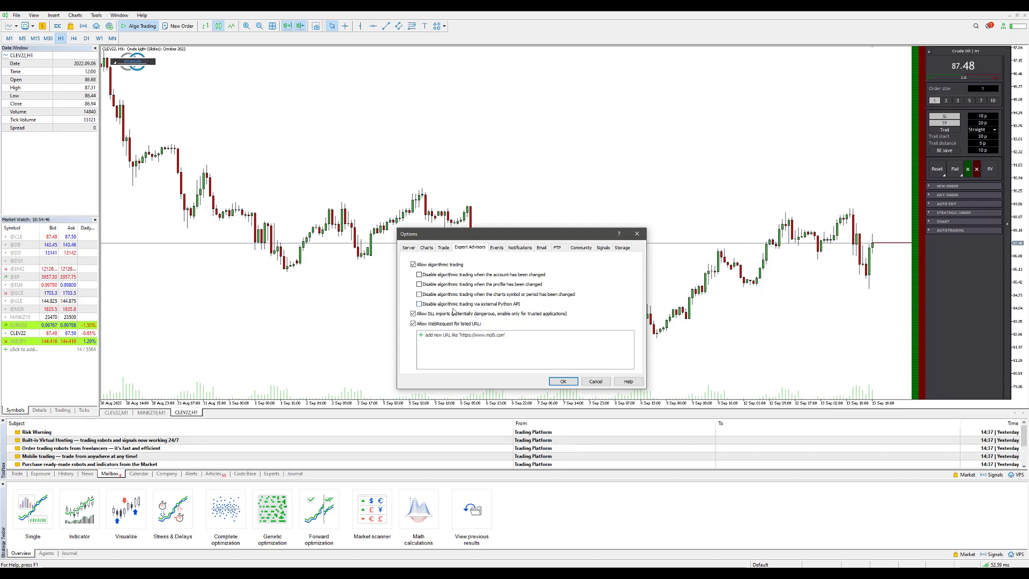
left_click(558, 382)
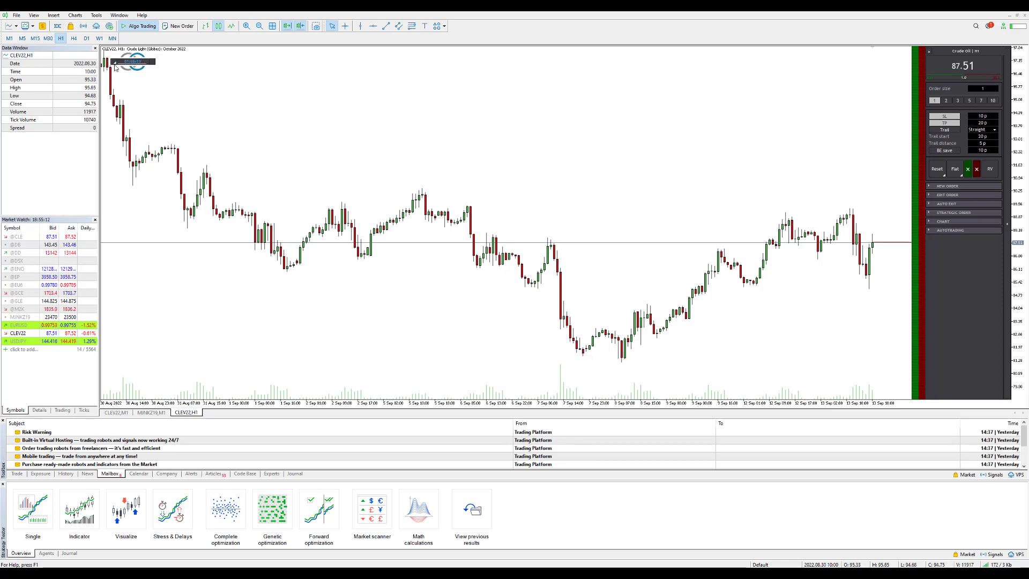
Open StereoTrader Setup from the logo menu, review the General license codes, then view Trading settings.
left_click(114, 65)
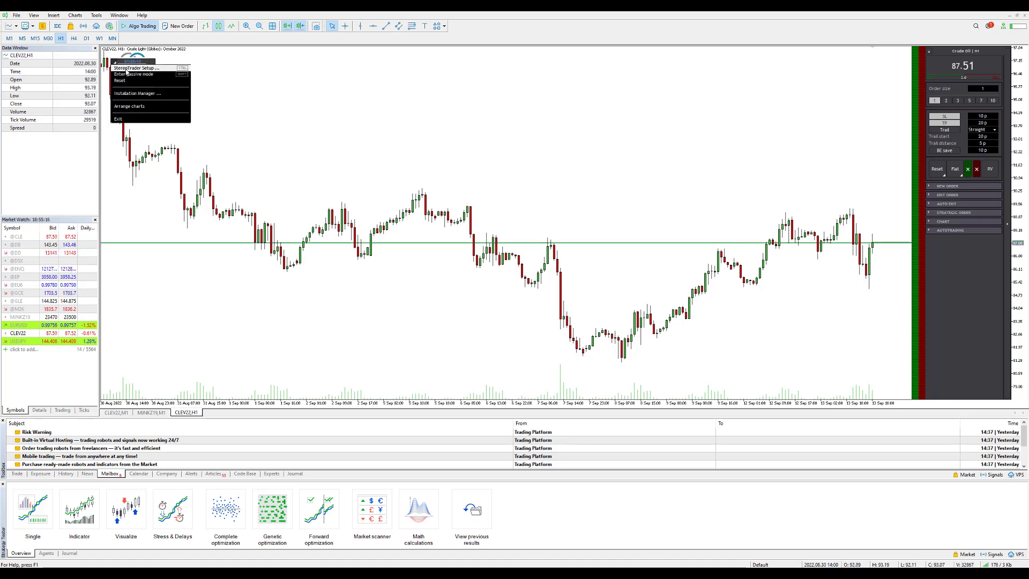
left_click(127, 69)
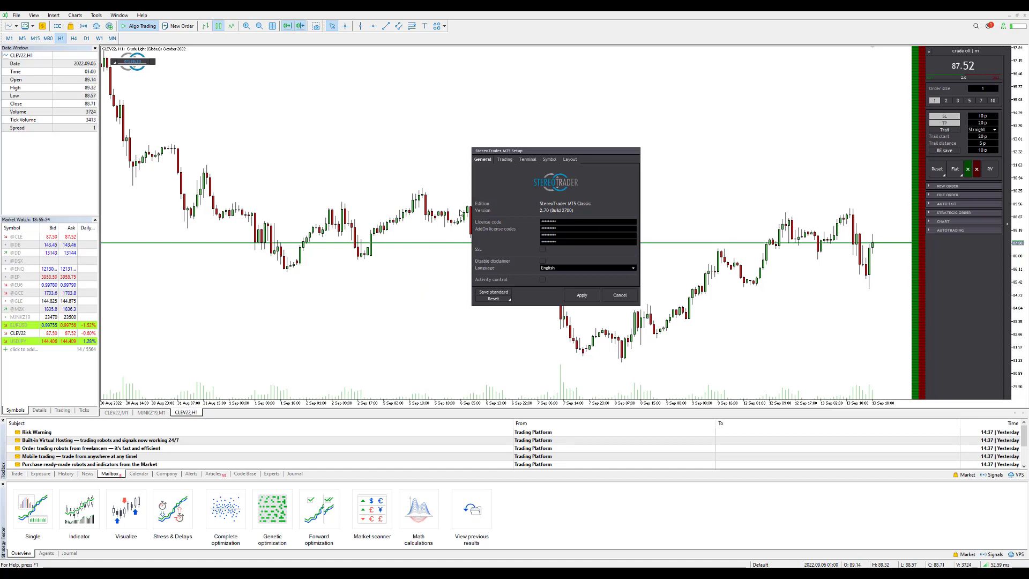
left_click(506, 161)
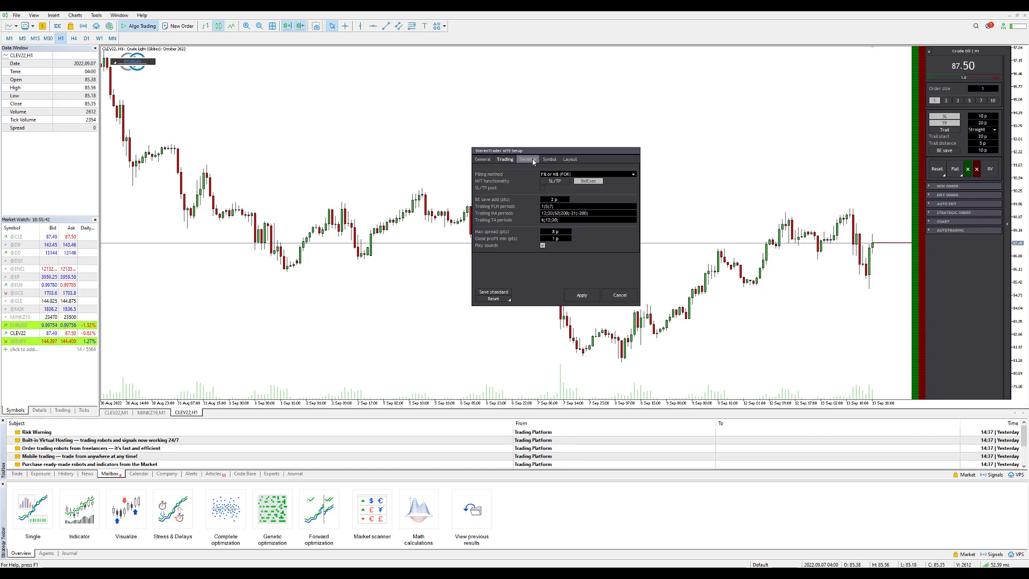
Review the Terminal, Symbol and Layout settings for crude oil, then apply the StereoTrader setup.
left_click(532, 159)
left_click(551, 160)
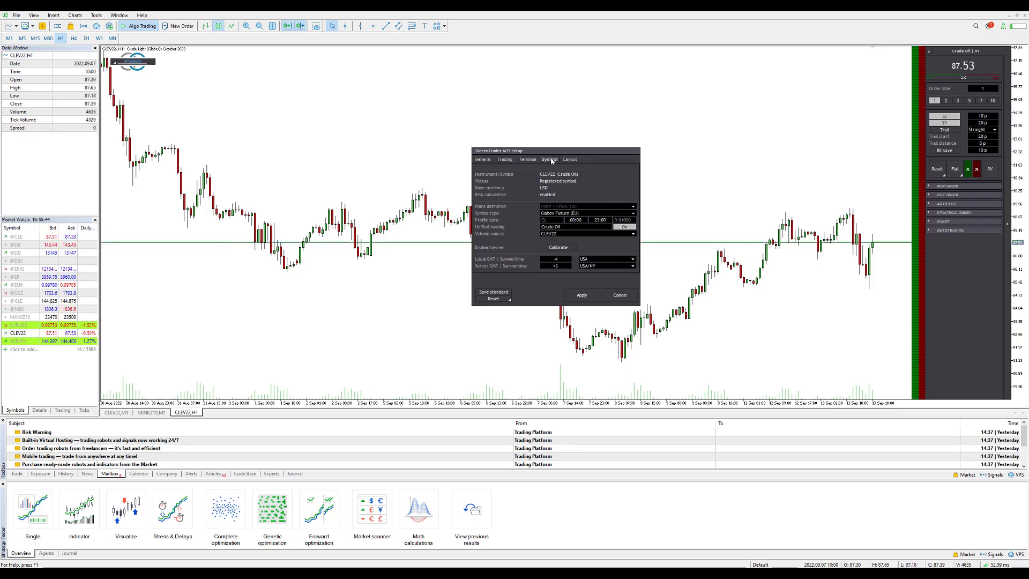
left_click(569, 159)
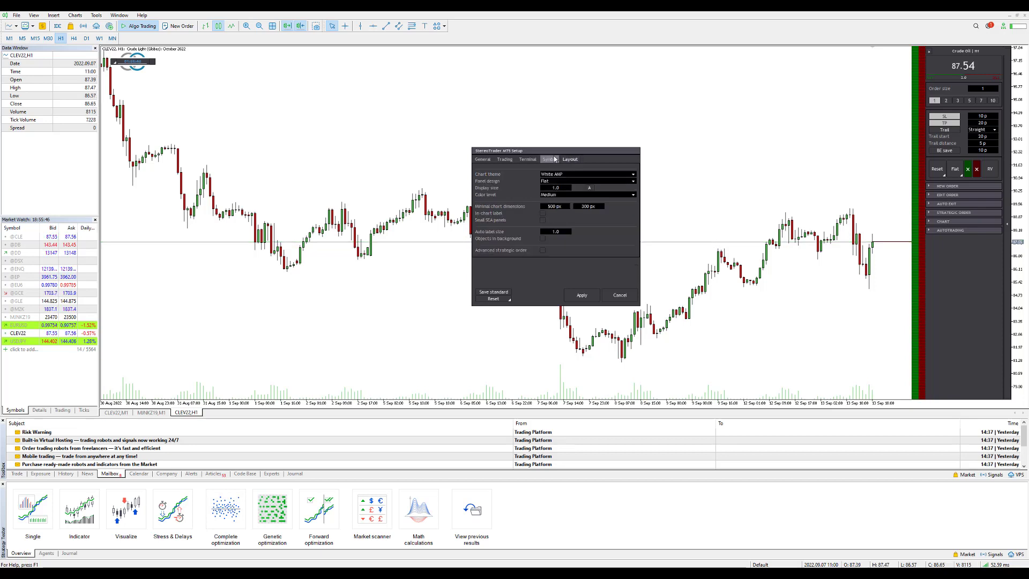
left_click(552, 159)
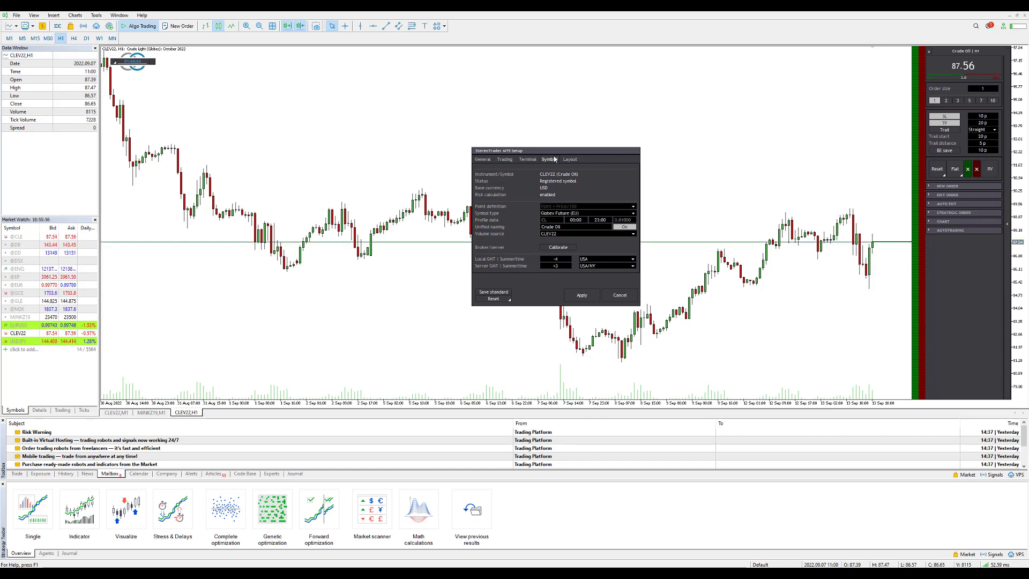
left_click(527, 159)
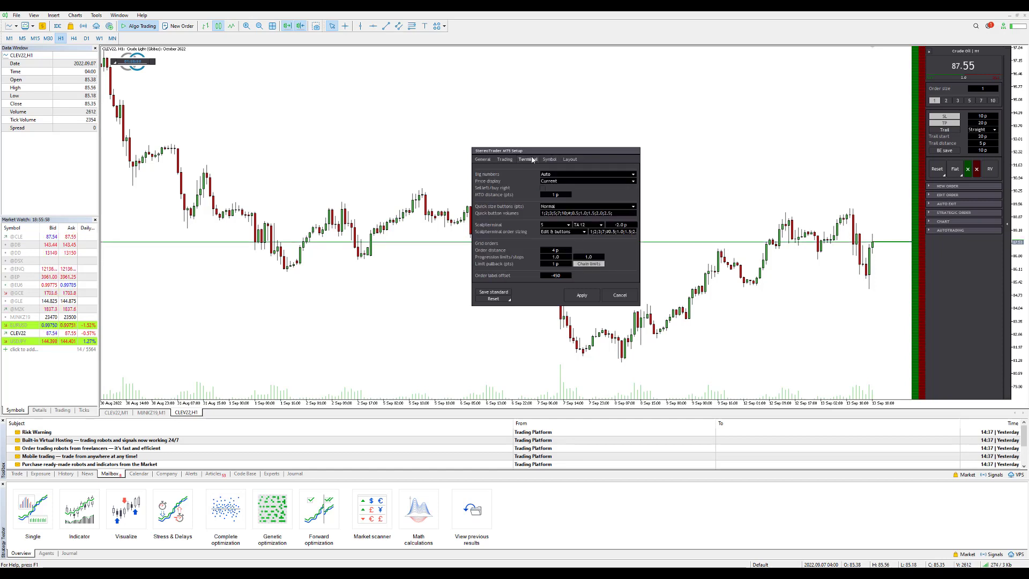
left_click(490, 160)
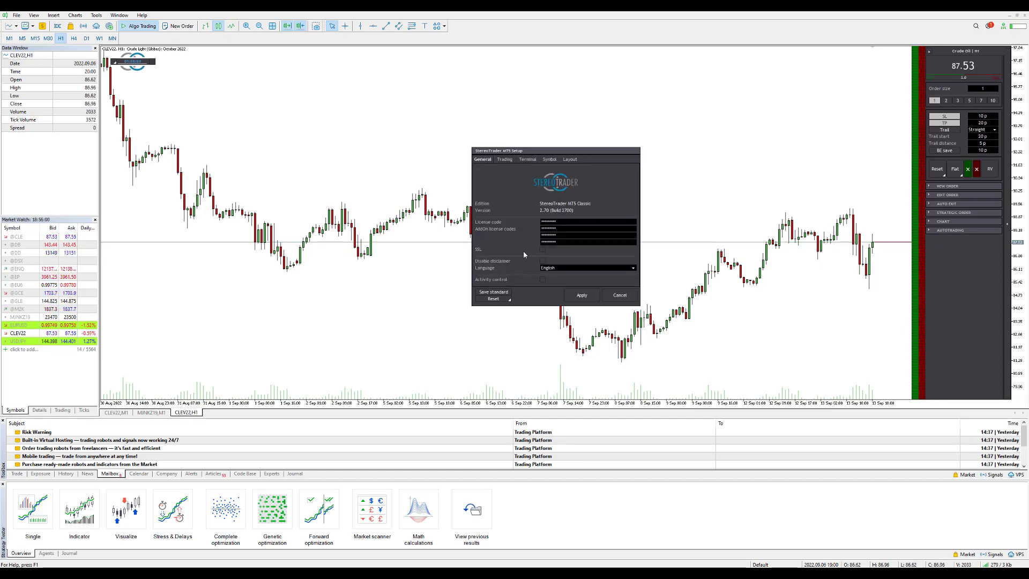
left_click(583, 294)
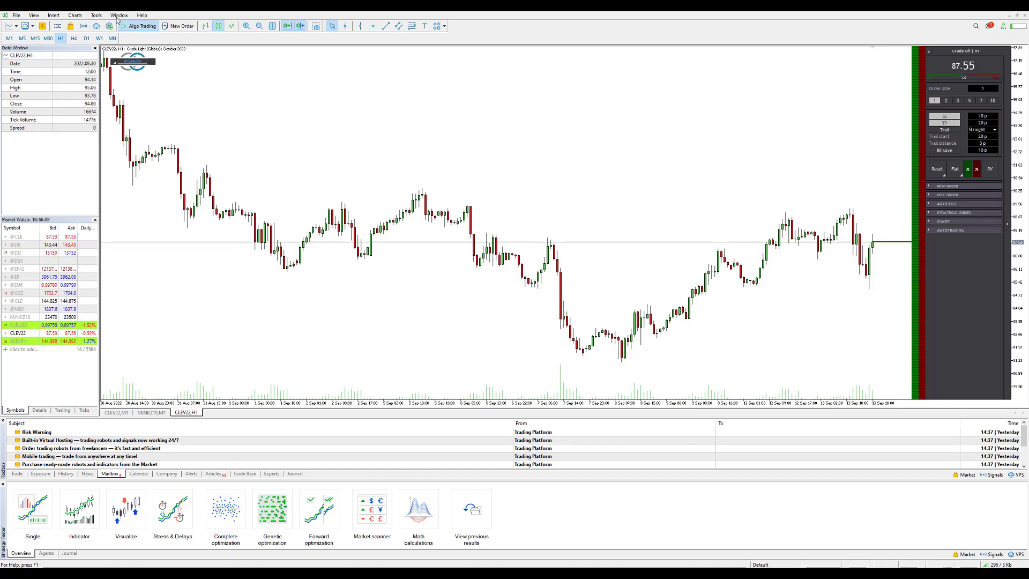
left_click(97, 15)
left_click(99, 110)
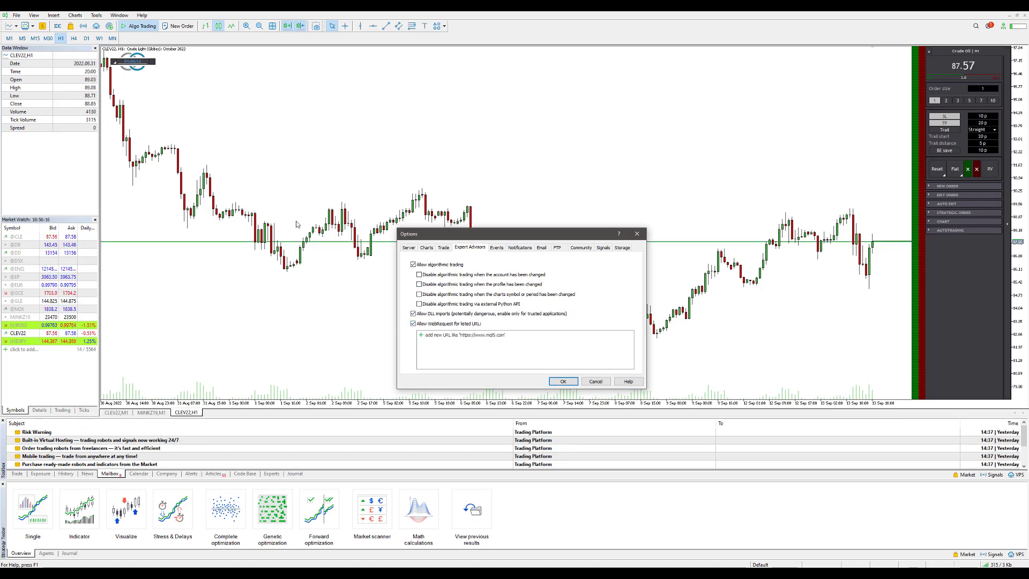
left_click(570, 385)
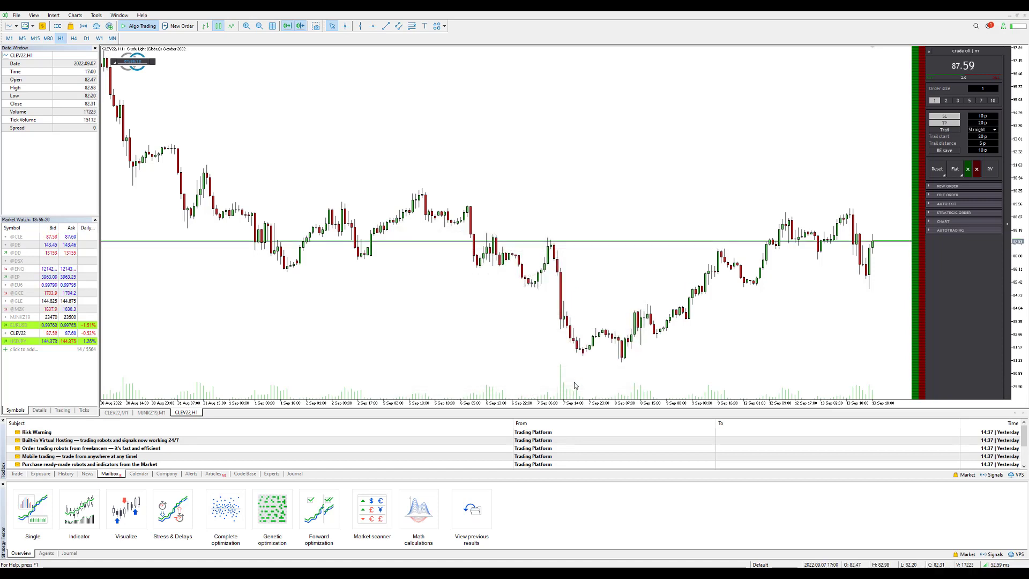